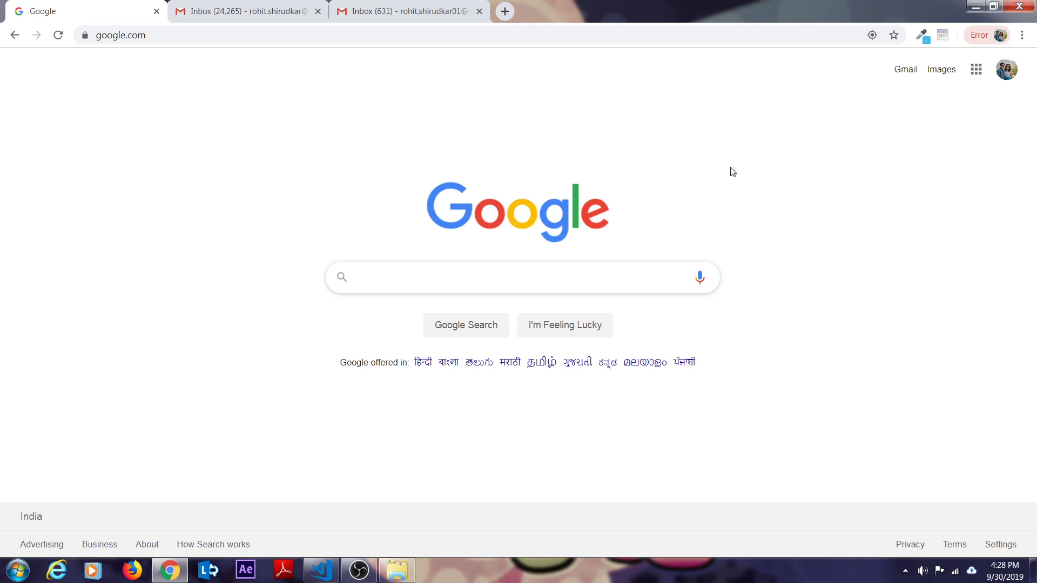
- Search Google for 'corptut'
{"action": "left_click", "coordinate": [377, 278]}
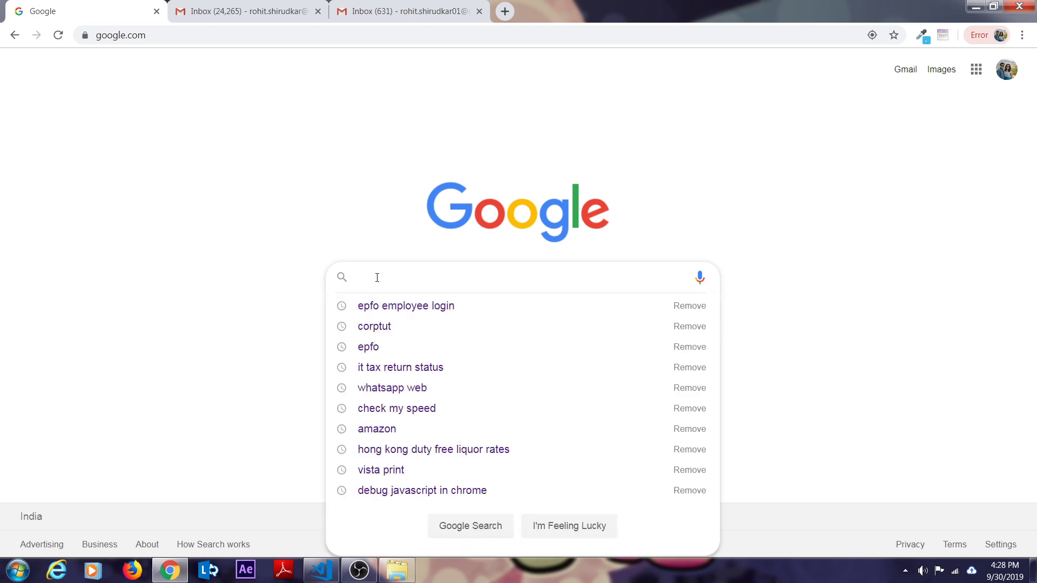
{"action": "type", "text": "co"}
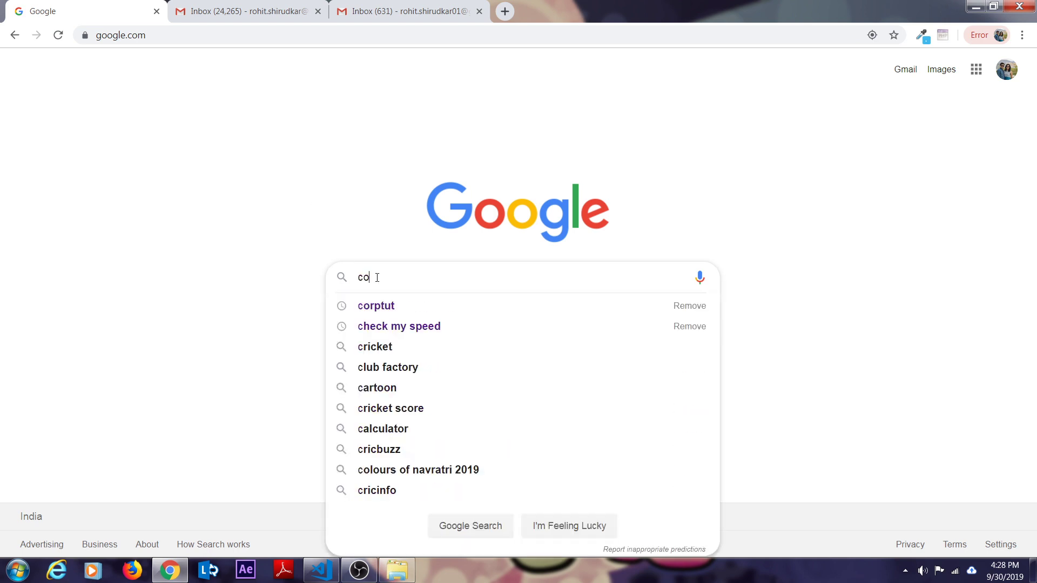
{"action": "type", "text": "rptut"}
{"action": "key", "text": "Return"}
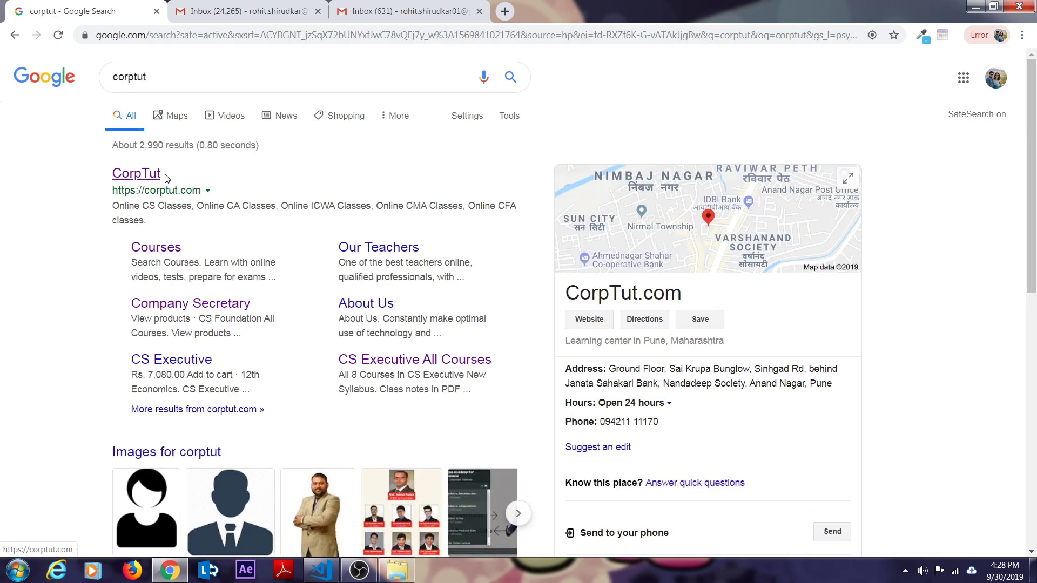
- Open the CorpTut website from the results and highlight its main heading
{"action": "left_click", "coordinate": [147, 178]}
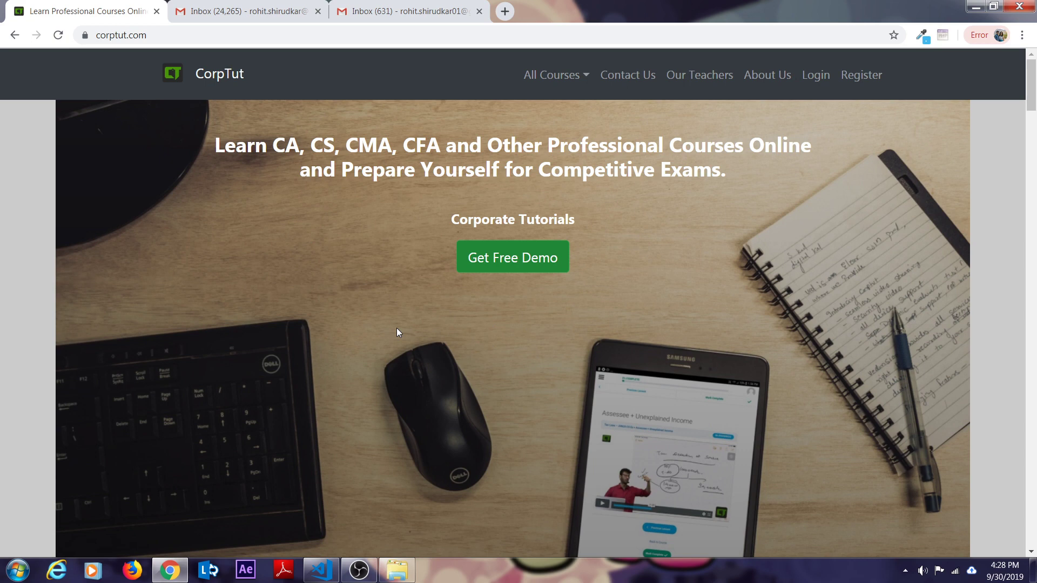
{"action": "left_click_drag", "start_coordinate": [218, 146], "coordinate": [727, 172]}
{"action": "left_click", "coordinate": [726, 172]}
- Open the Get Free Demo page and highlight the note that only logged-in users can enroll
{"action": "left_click", "coordinate": [498, 258]}
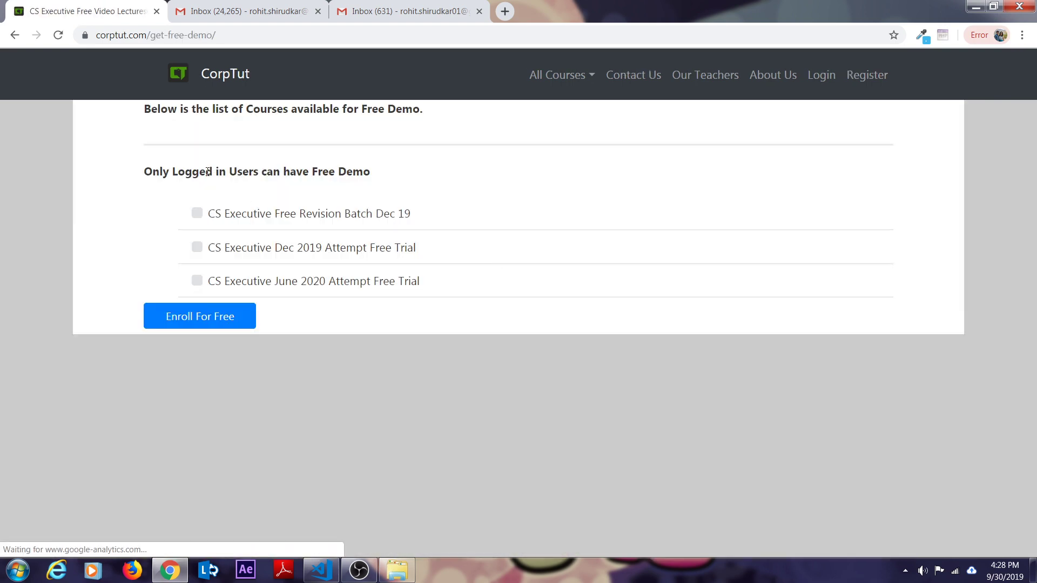
{"action": "left_click_drag", "start_coordinate": [185, 171], "coordinate": [368, 172]}
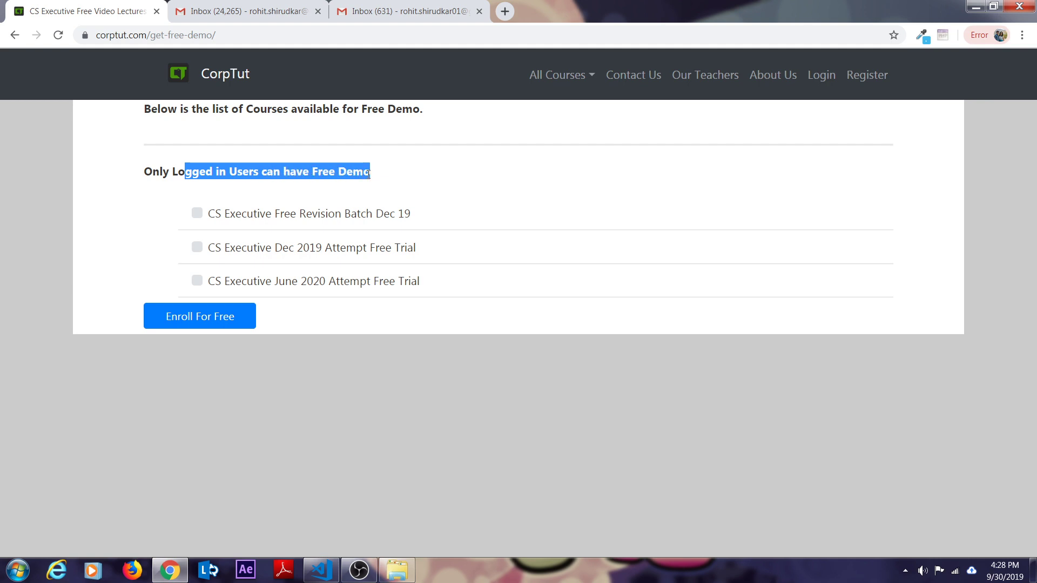
{"action": "left_click", "coordinate": [357, 175]}
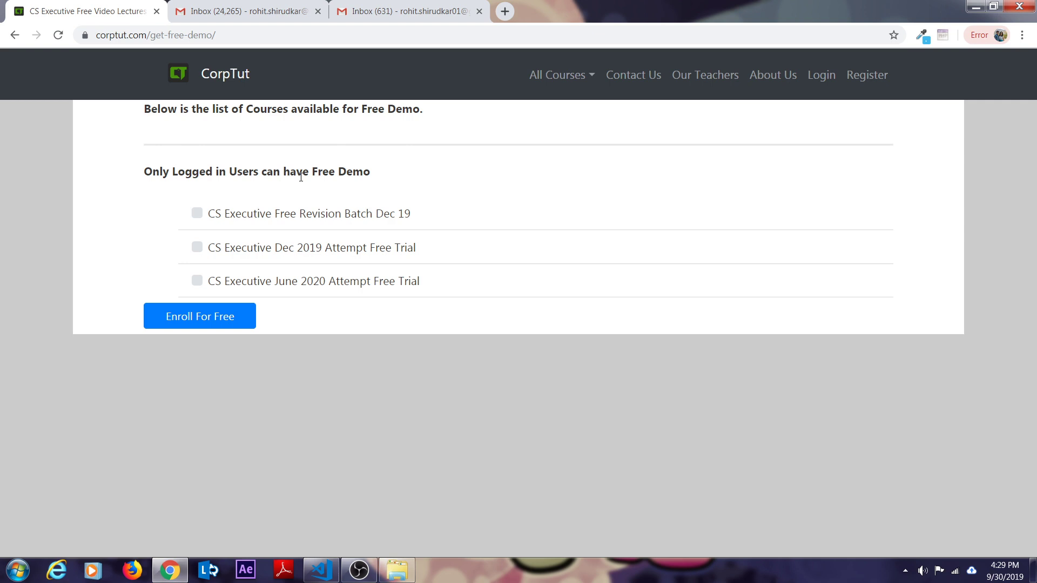
- Open the registration form and enter the new account's username and e-mail address
{"action": "left_click", "coordinate": [870, 79]}
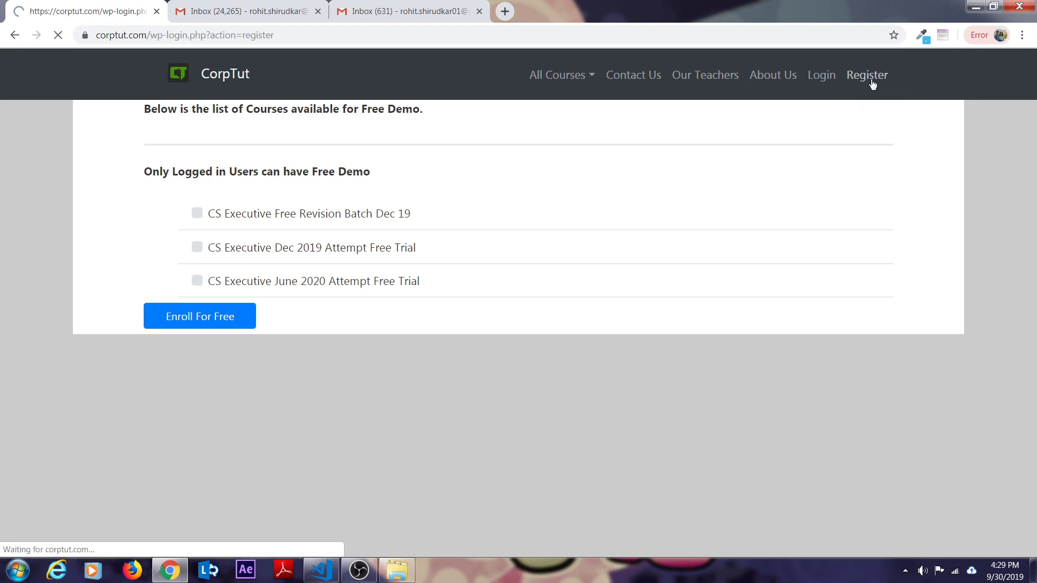
{"action": "scroll", "coordinate": [706, 267], "scroll_direction": "down", "scroll_amount": 2}
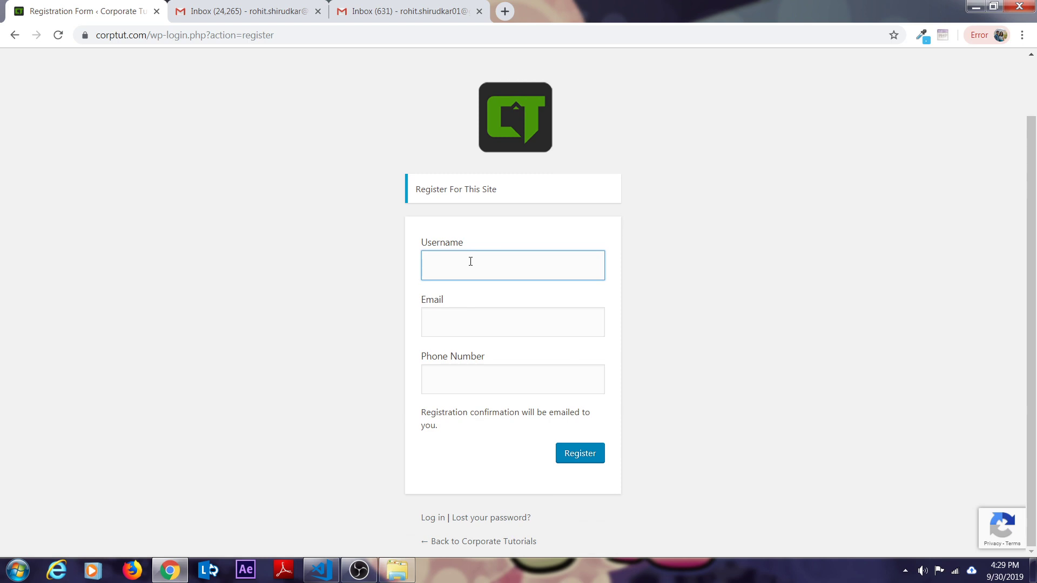
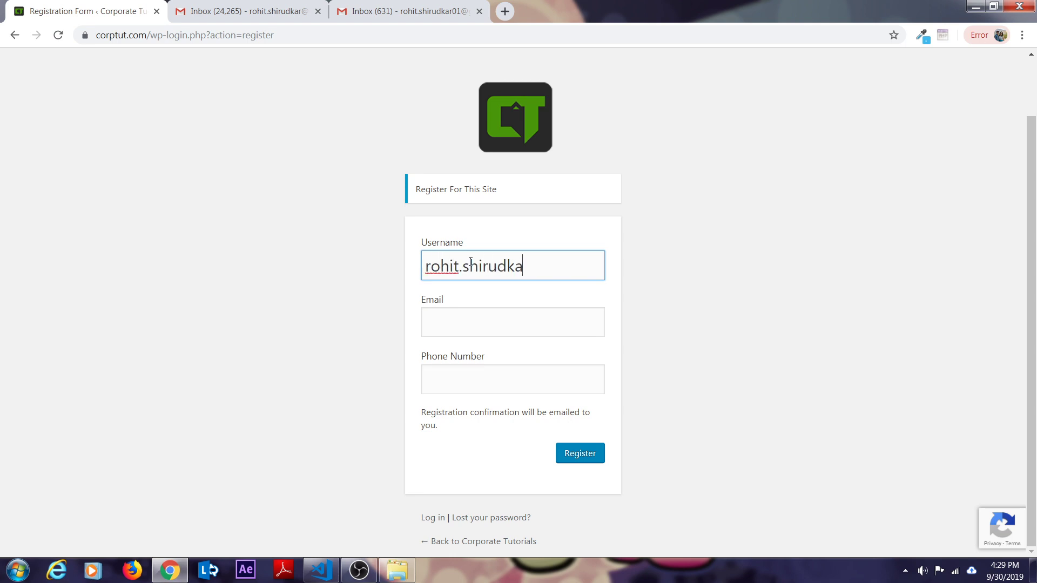
{"action": "left_click", "coordinate": [478, 322]}
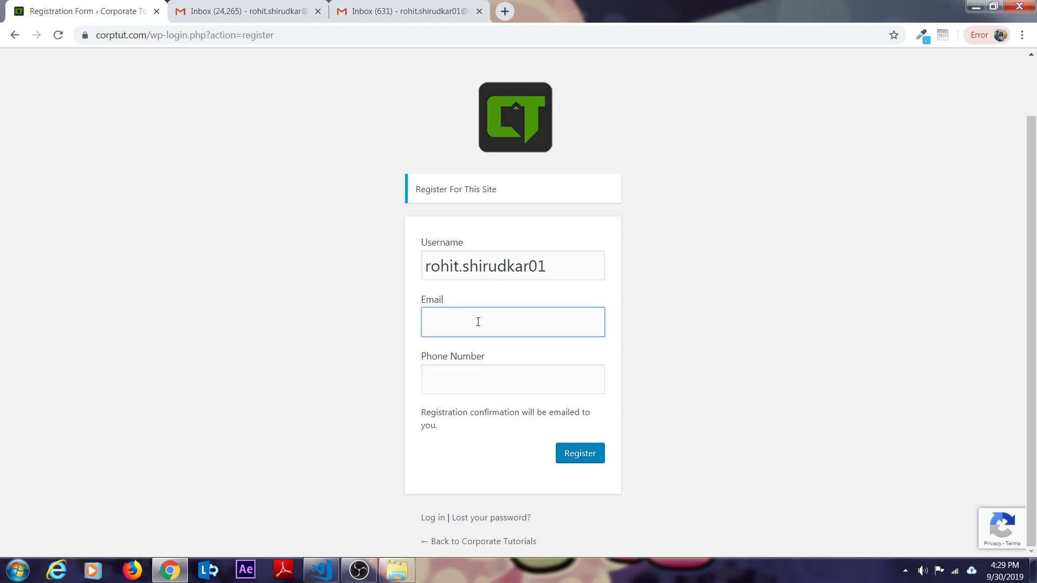
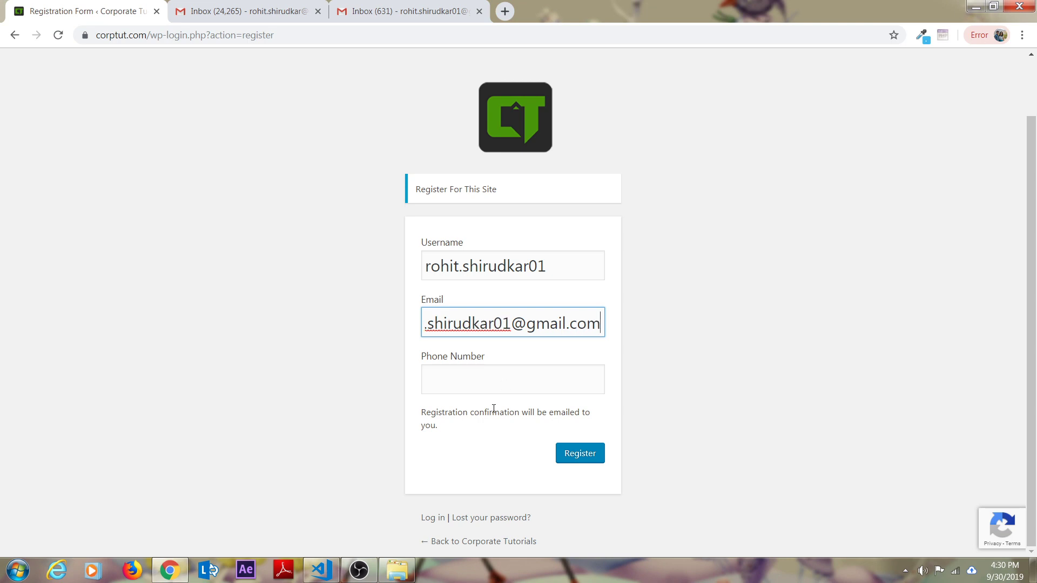
- Enter the phone number, submit the registration, and switch to the Gmail inbox
{"action": "left_click", "coordinate": [487, 376]}
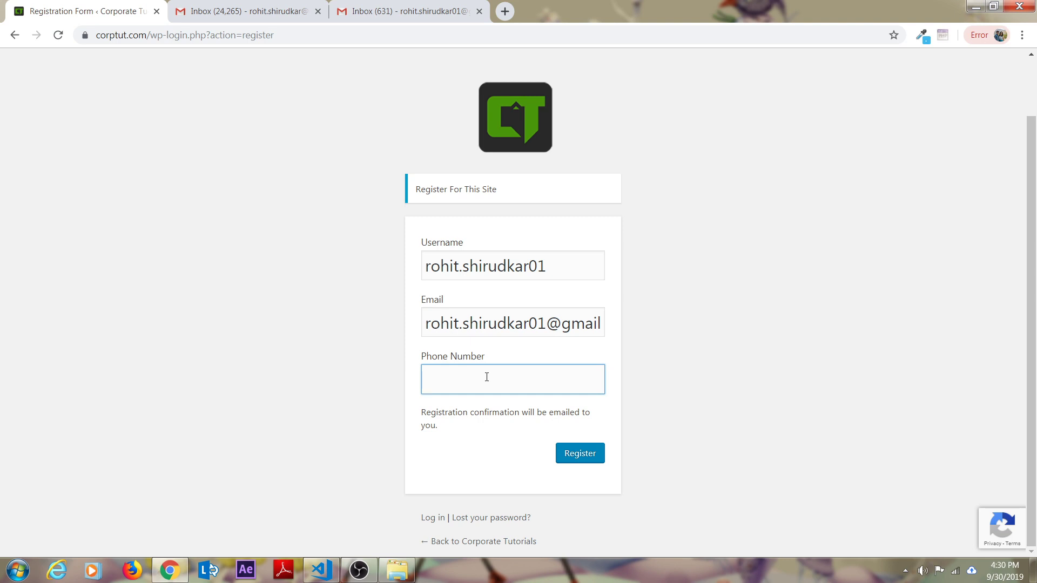
{"action": "left_click", "coordinate": [587, 462]}
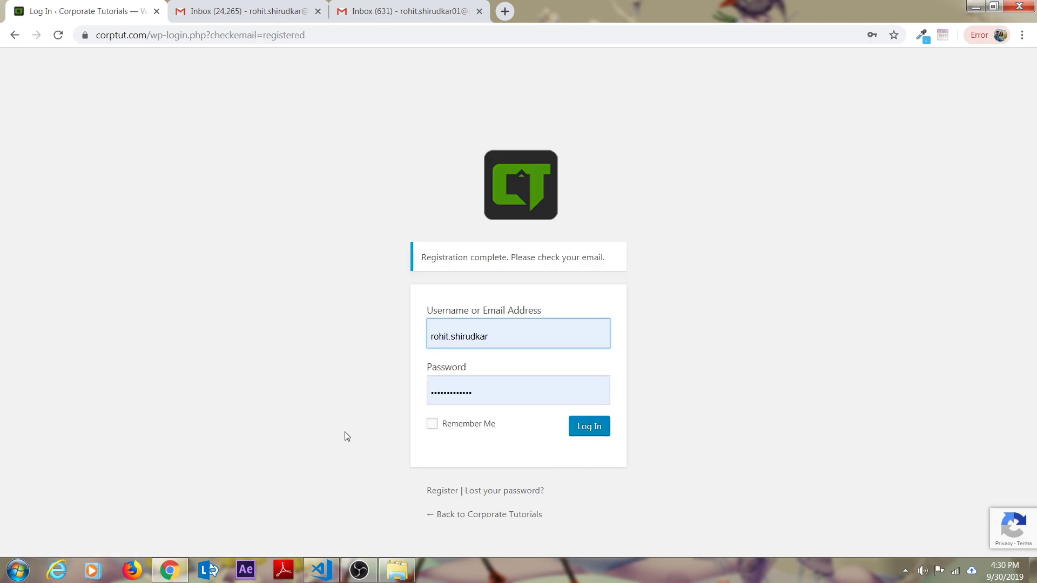
{"action": "left_click", "coordinate": [408, 11]}
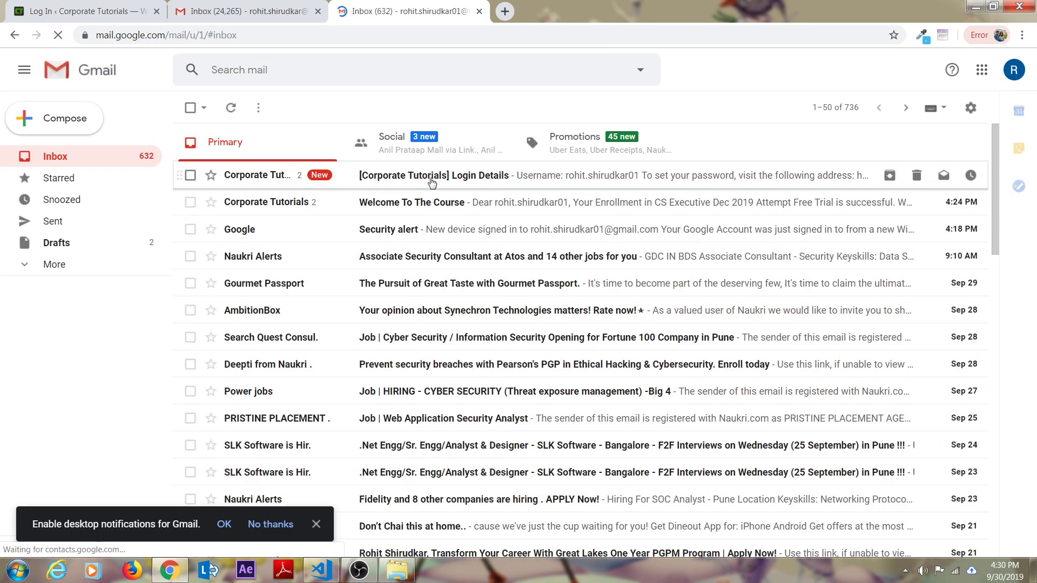
- Open the '[Corporate Tutorials] Login Details' email, check the username, and follow its password link
{"action": "left_click", "coordinate": [432, 182]}
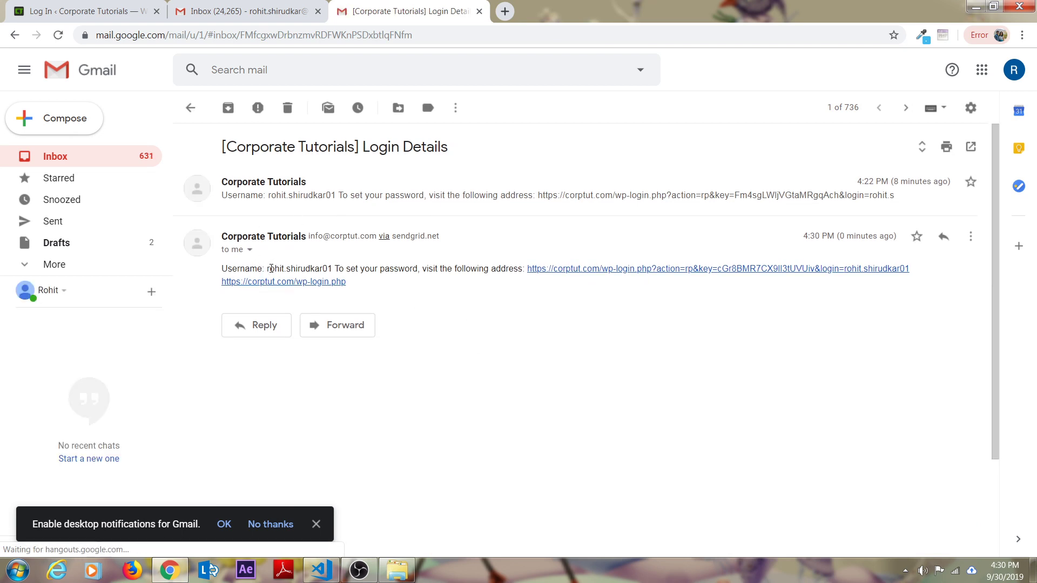
{"action": "left_click_drag", "start_coordinate": [221, 268], "coordinate": [336, 266]}
{"action": "left_click", "coordinate": [353, 267]}
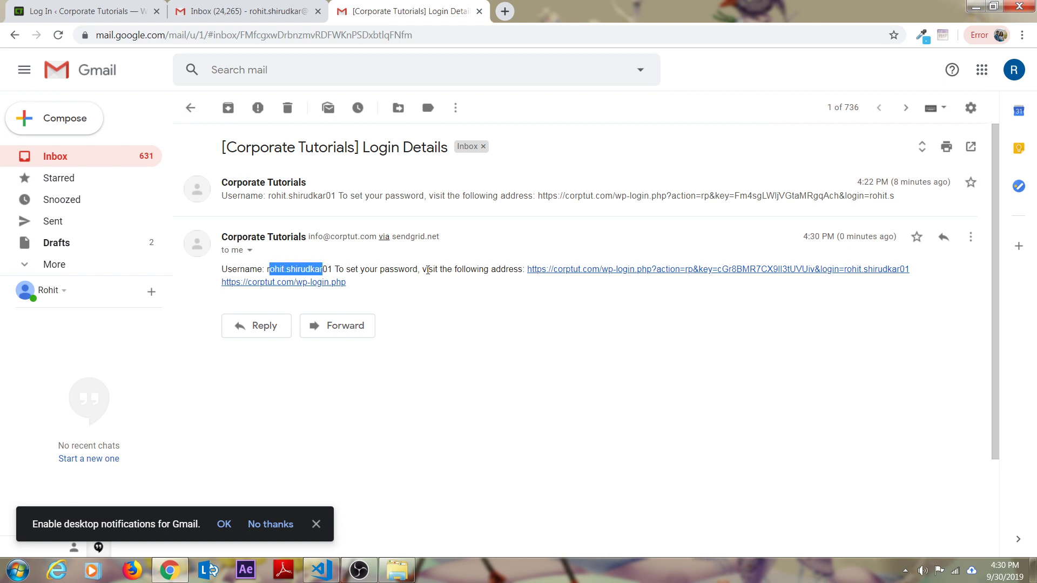
{"action": "left_click", "coordinate": [650, 273]}
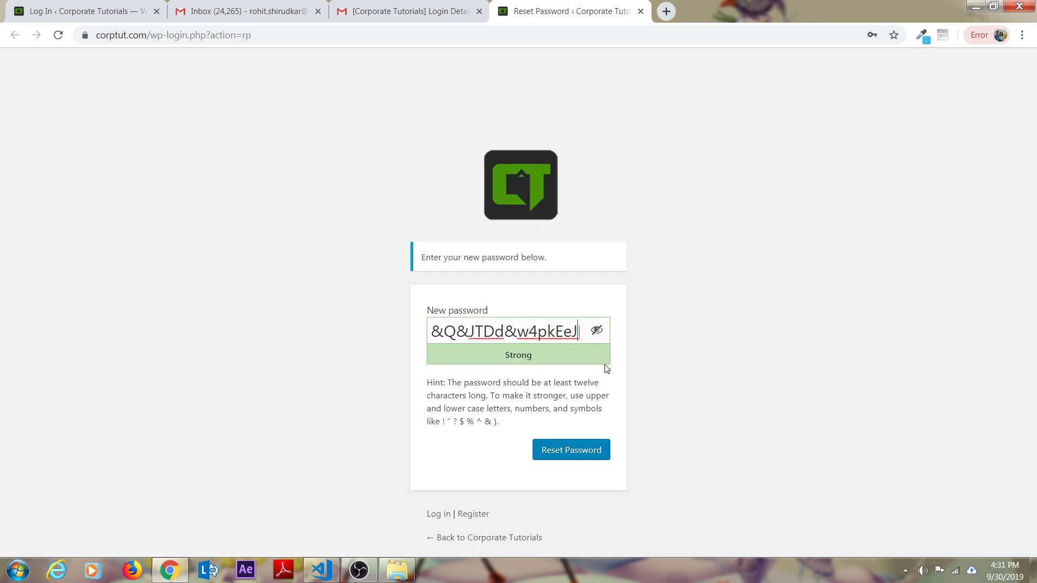
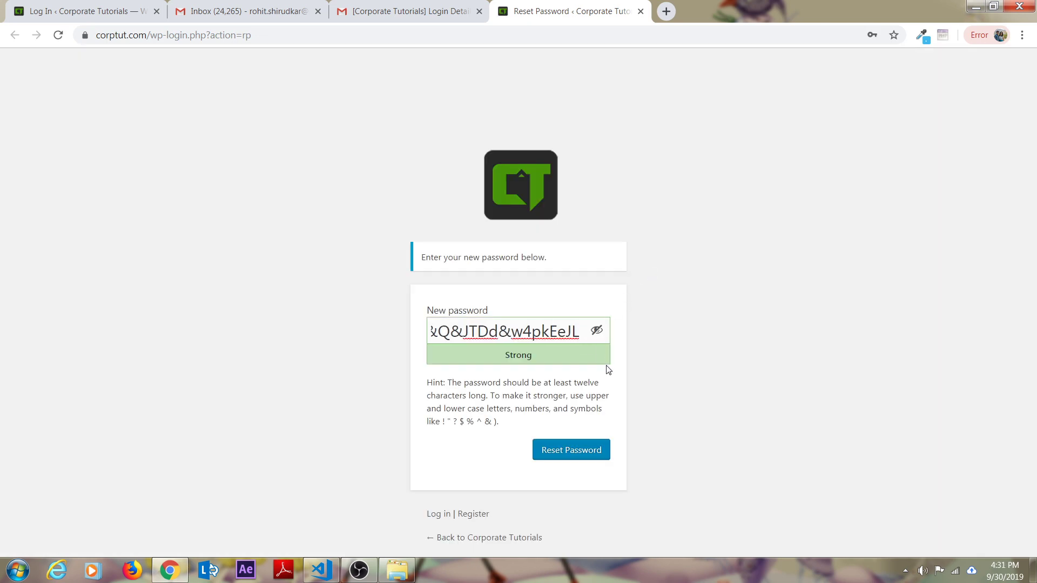
- Replace the suggested password with your own strong password
{"action": "key", "text": "BackSpace"}
{"action": "key", "text": "BackSpace"}
{"action": "key", "text": "BackSpace"}
{"action": "key", "text": "BackSpace"}
{"action": "key", "text": "BackSpace"}
{"action": "key", "text": "BackSpace"}
{"action": "key", "text": "BackSpace"}
{"action": "key", "text": "BackSpace"}
{"action": "key", "text": "BackSpace"}
{"action": "key", "text": "BackSpace"}
{"action": "key", "text": "BackSpace"}
{"action": "key", "text": "BackSpace"}
{"action": "key", "text": "BackSpace"}
{"action": "key", "text": "BackSpace"}
{"action": "key", "text": "BackSpace"}
{"action": "key", "text": "BackSpace"}
{"action": "key", "text": "BackSpace"}
{"action": "key", "text": "BackSpace"}
{"action": "key", "text": "BackSpace"}
{"action": "key", "text": "BackSpace"}
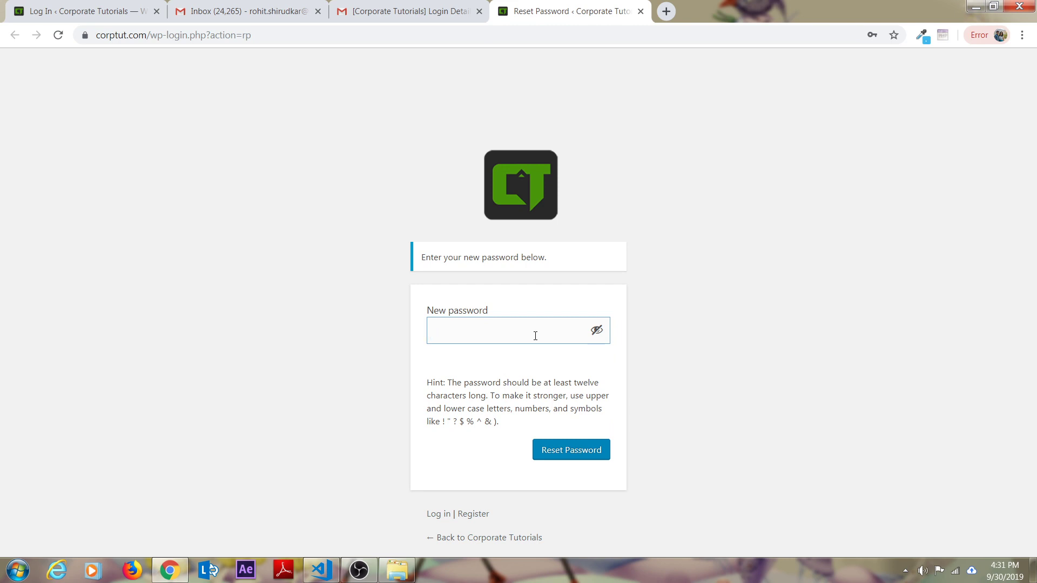
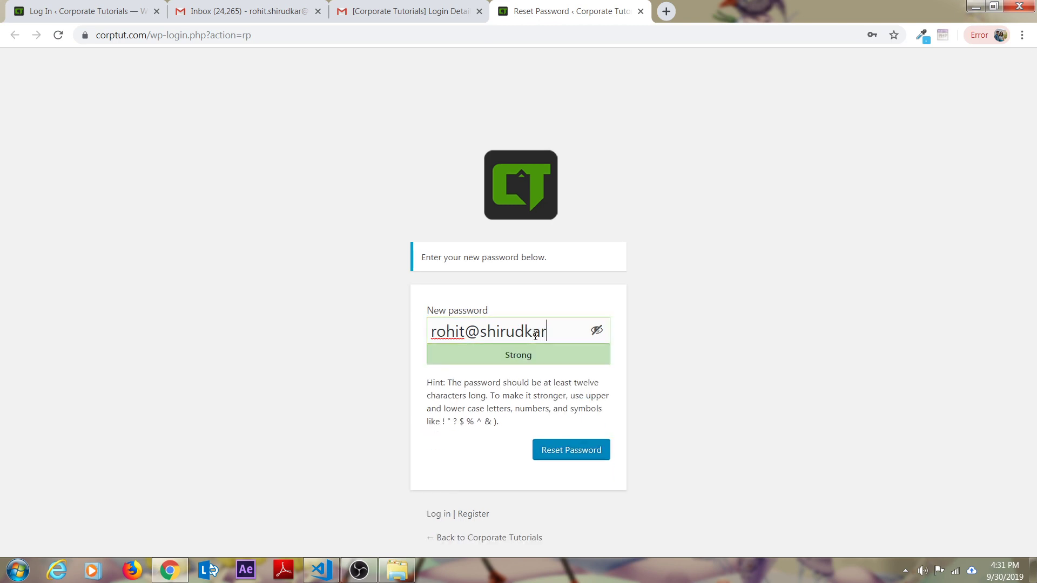
{"action": "left_click_drag", "start_coordinate": [572, 331], "coordinate": [419, 333]}
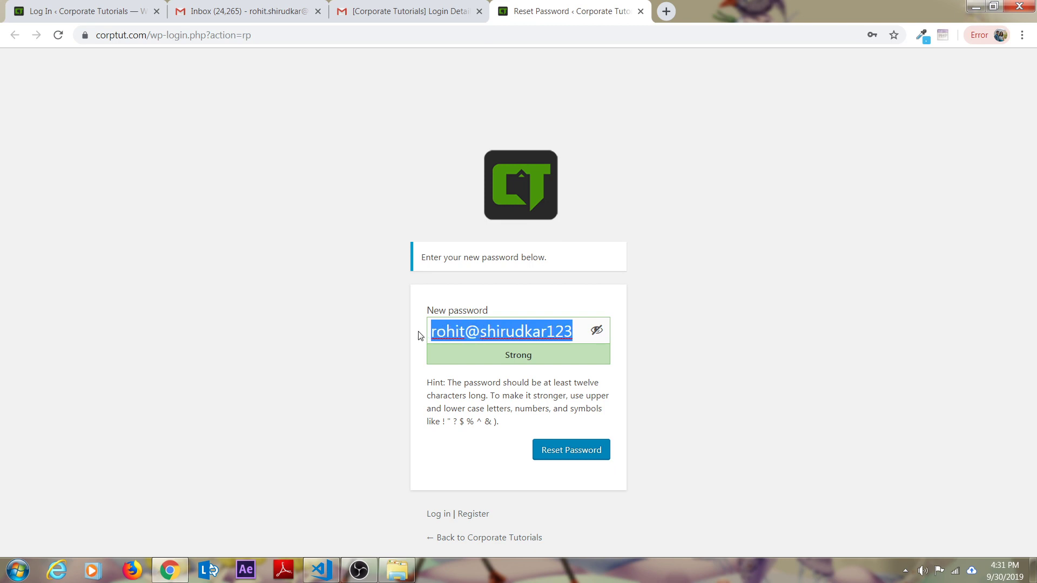
- Save the new password, dismiss Chrome's Update password bubble, and continue to login
{"action": "left_click", "coordinate": [578, 458]}
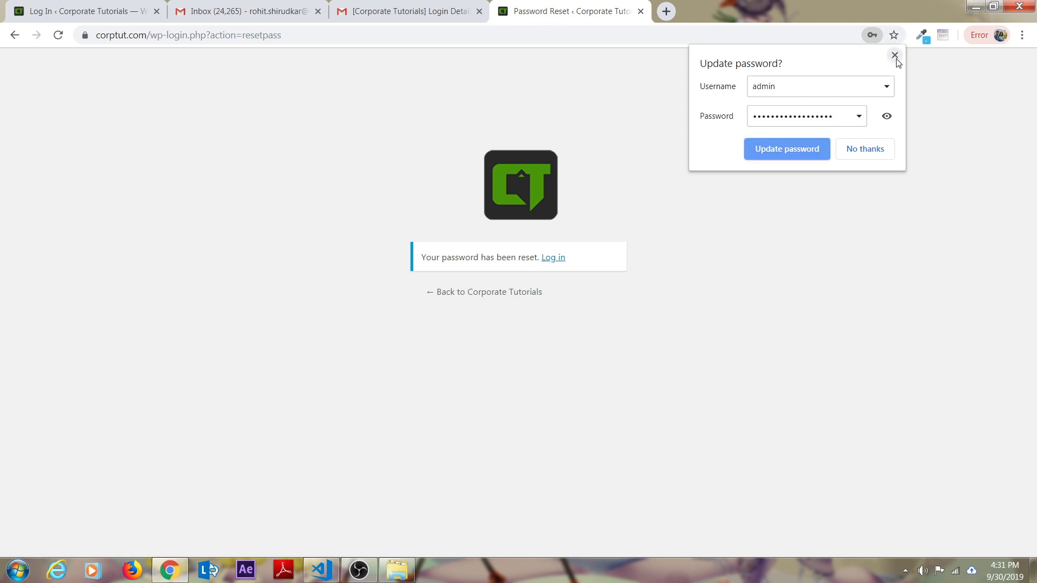
{"action": "left_click", "coordinate": [895, 55]}
{"action": "left_click", "coordinate": [552, 257]}
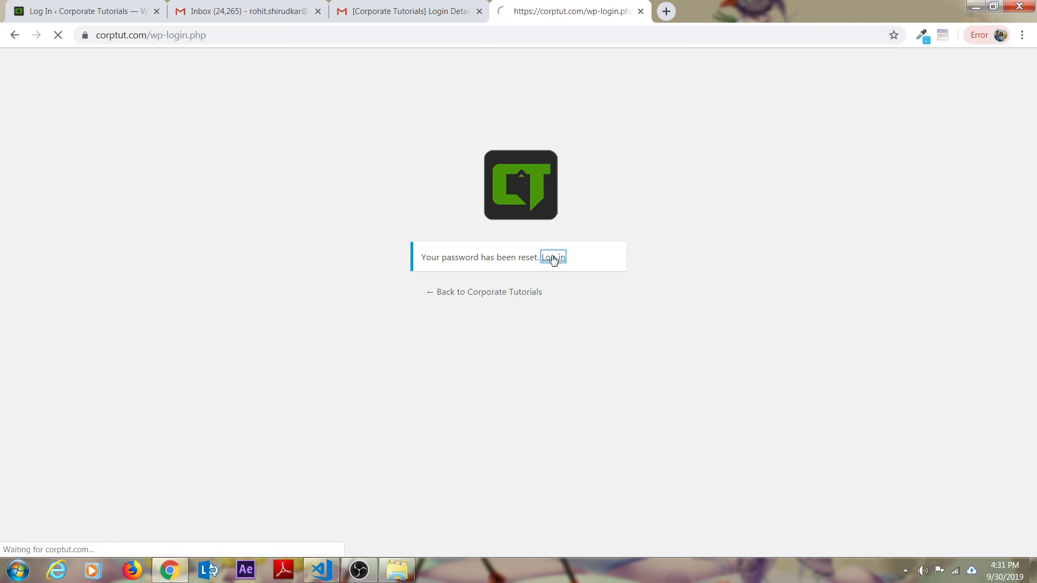
- Log in with the new username and its saved password, confirming My Courses lists none
{"action": "left_click", "coordinate": [524, 289]}
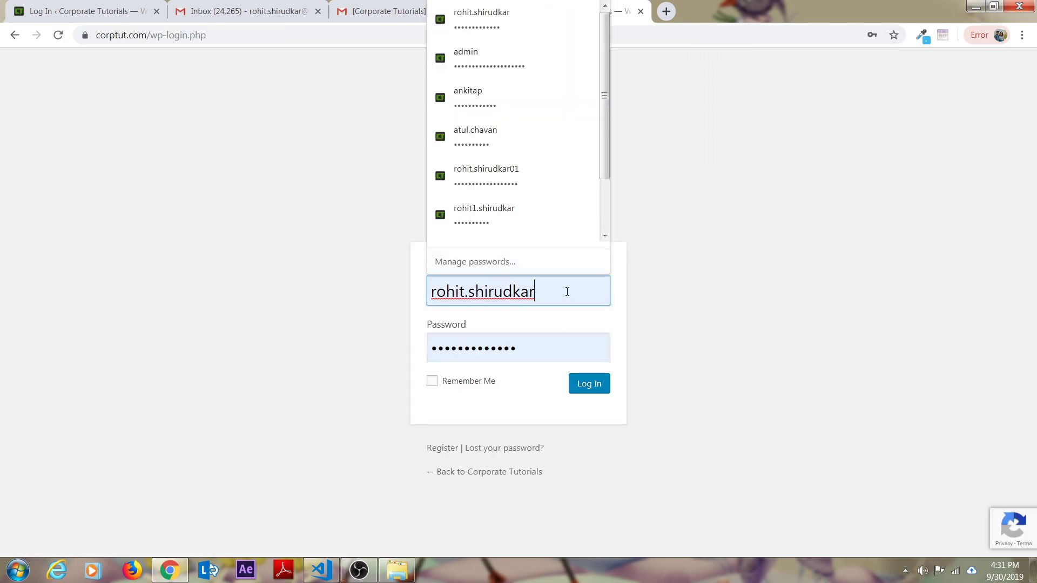
{"action": "left_click", "coordinate": [703, 270]}
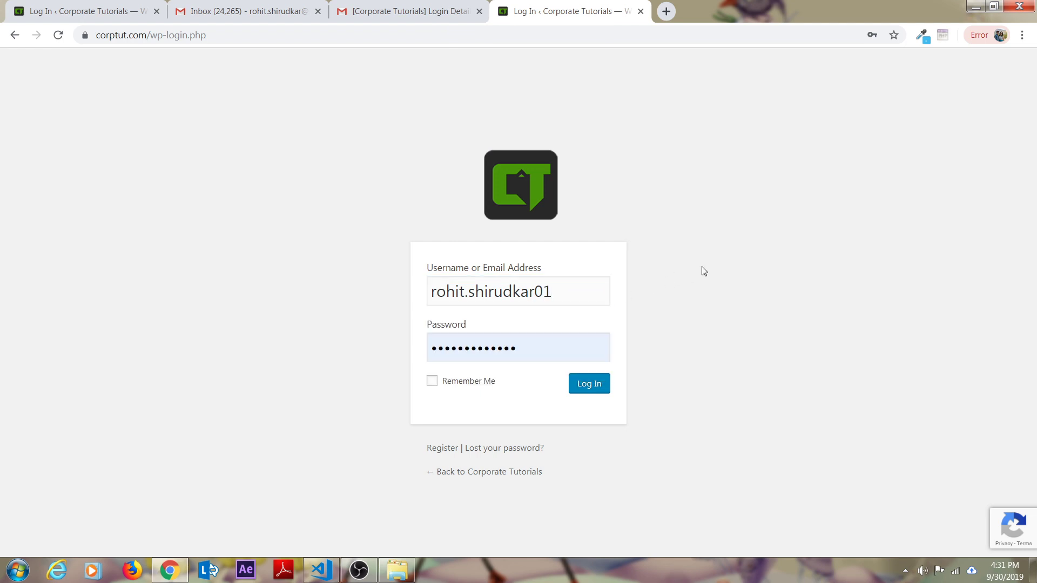
{"action": "left_click", "coordinate": [541, 346]}
{"action": "key", "text": "Down"}
{"action": "key", "text": "Down"}
{"action": "key", "text": "Down"}
{"action": "key", "text": "Down"}
{"action": "key", "text": "Down"}
{"action": "key", "text": "Return"}
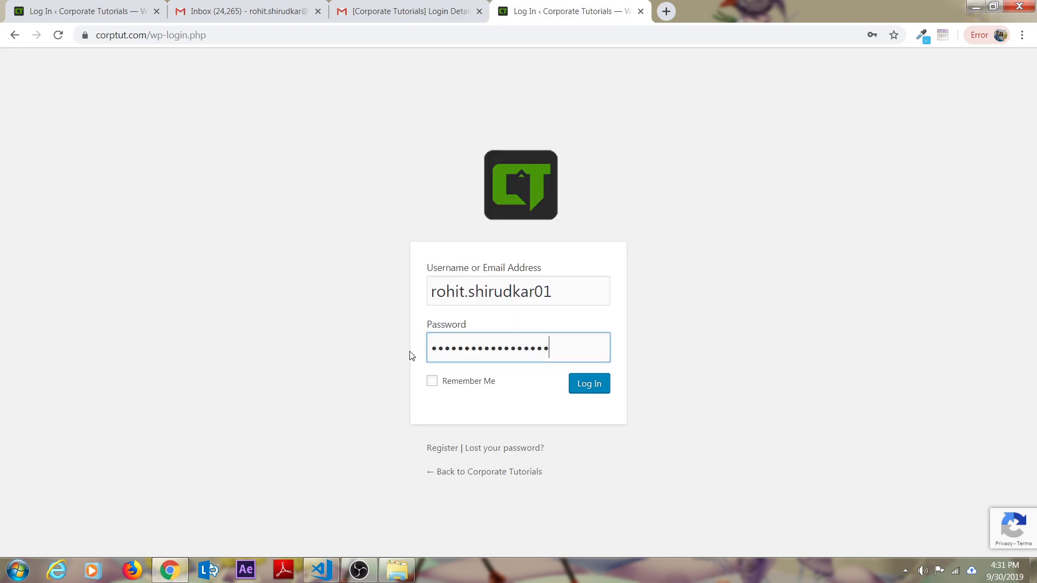
{"action": "left_click", "coordinate": [587, 388]}
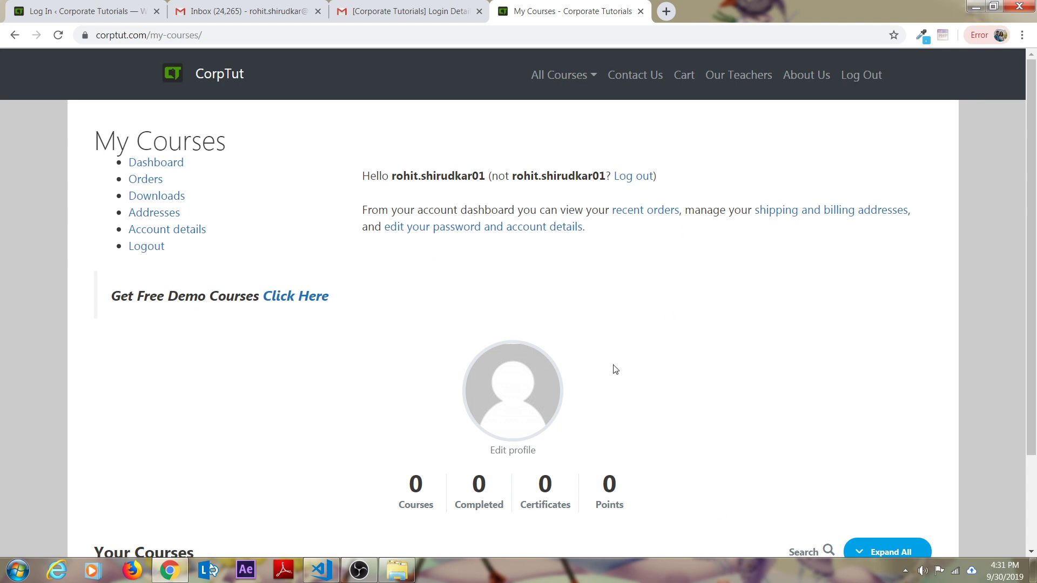
{"action": "scroll", "coordinate": [613, 365], "scroll_direction": "down", "scroll_amount": 2}
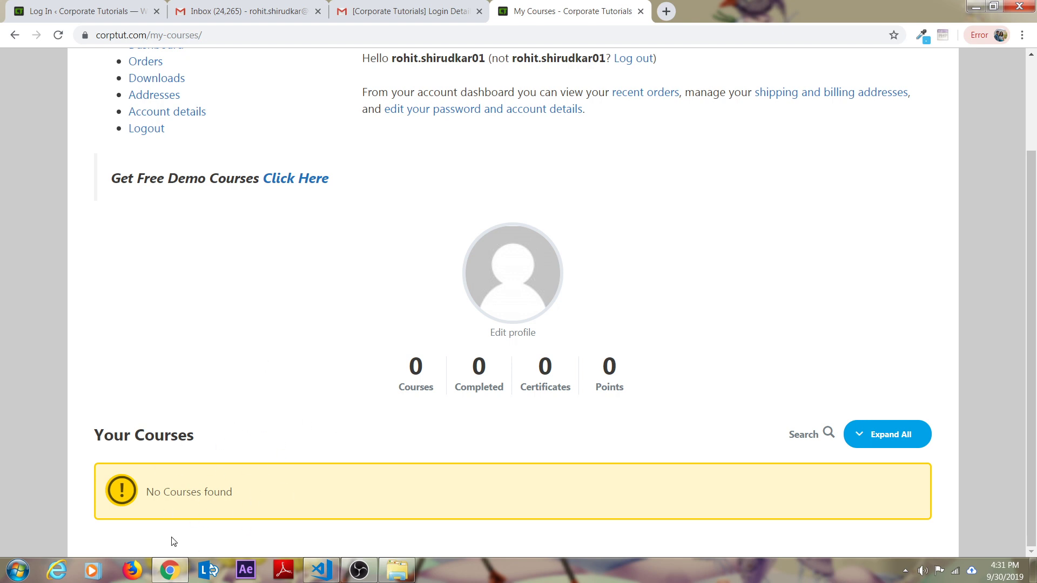
{"action": "scroll", "coordinate": [364, 480], "scroll_direction": "up", "scroll_amount": 2}
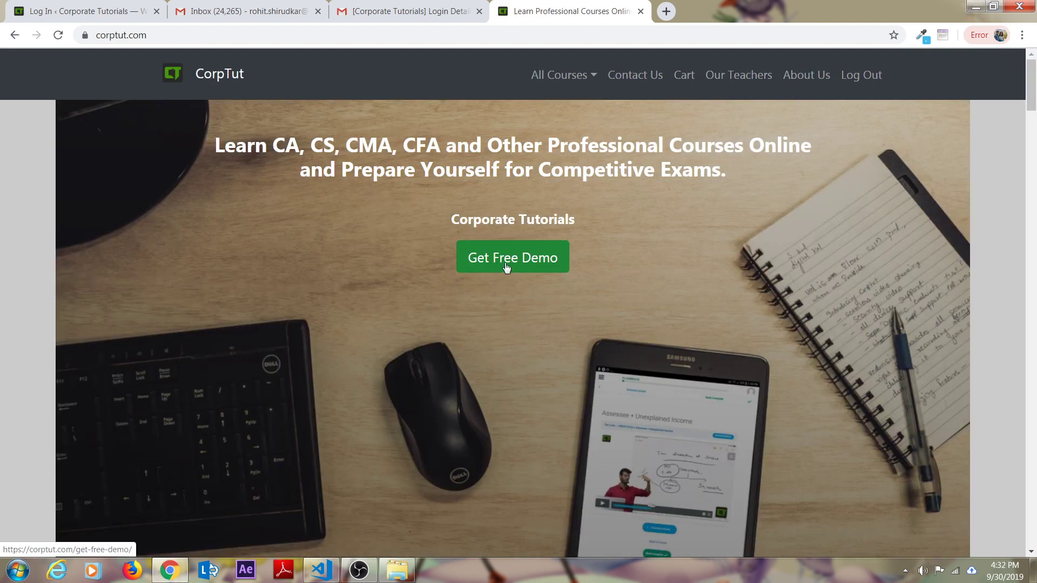
- Enroll for free in the CS Executive Dec 2019 and June 2020 Attempt Free Trials
{"action": "left_click", "coordinate": [507, 265]}
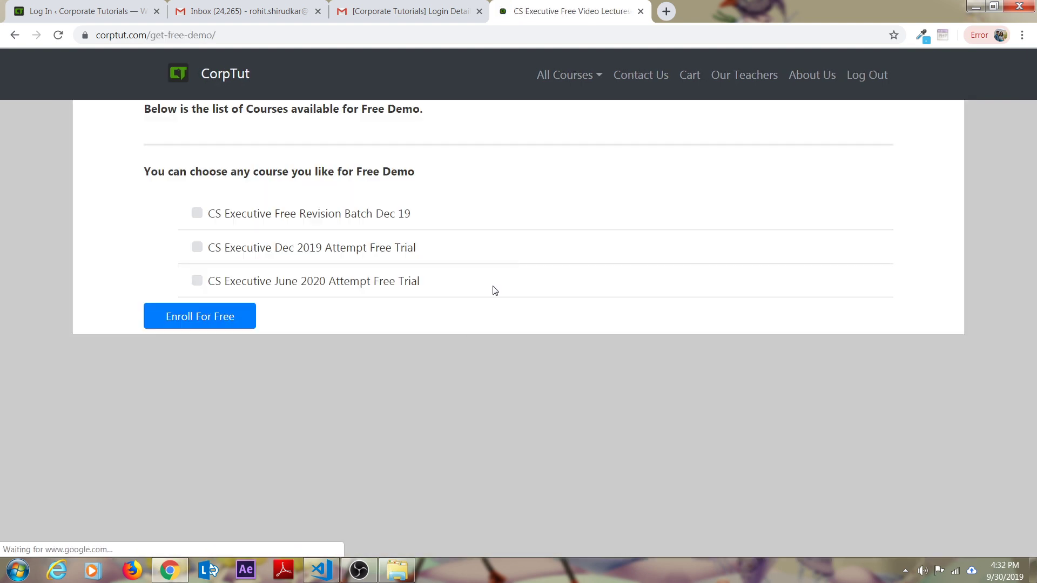
{"action": "left_click", "coordinate": [196, 247]}
{"action": "left_click", "coordinate": [197, 282]}
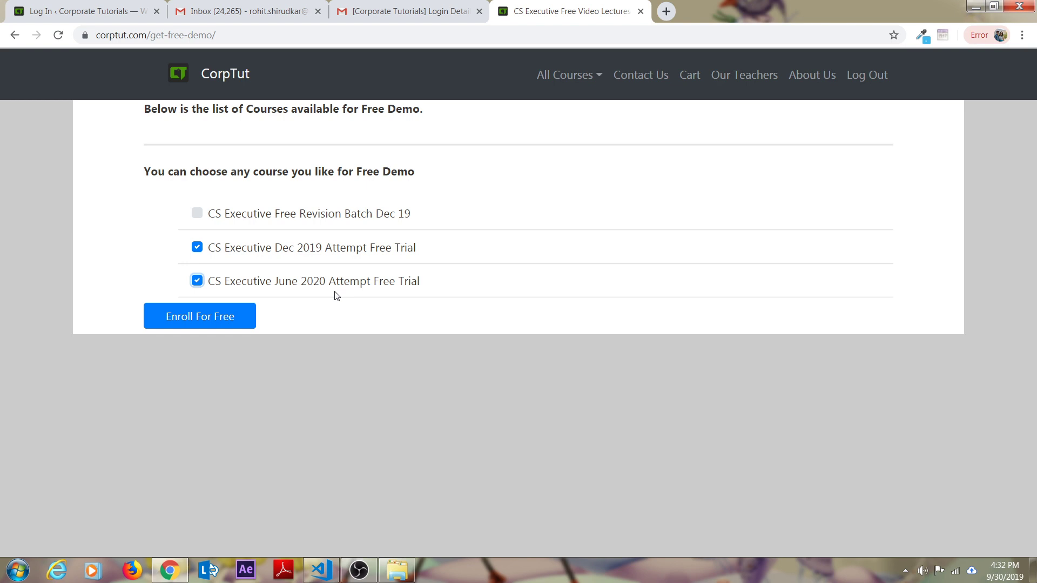
{"action": "left_click", "coordinate": [229, 318]}
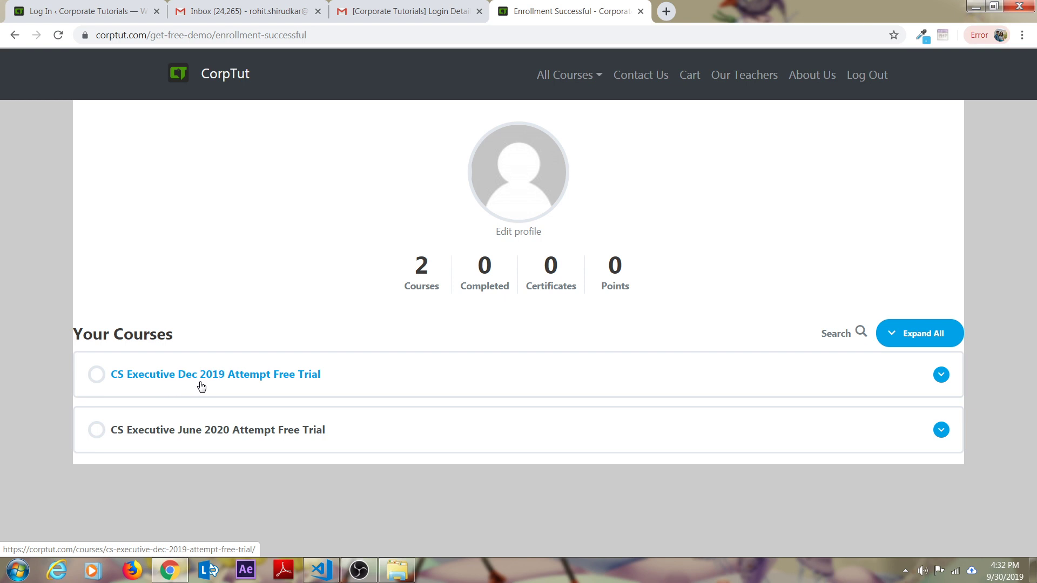
- Open the Dec 2019 Attempt Free Trial course and expand the Tax Laws '21 Topics' list
{"action": "left_click", "coordinate": [227, 381]}
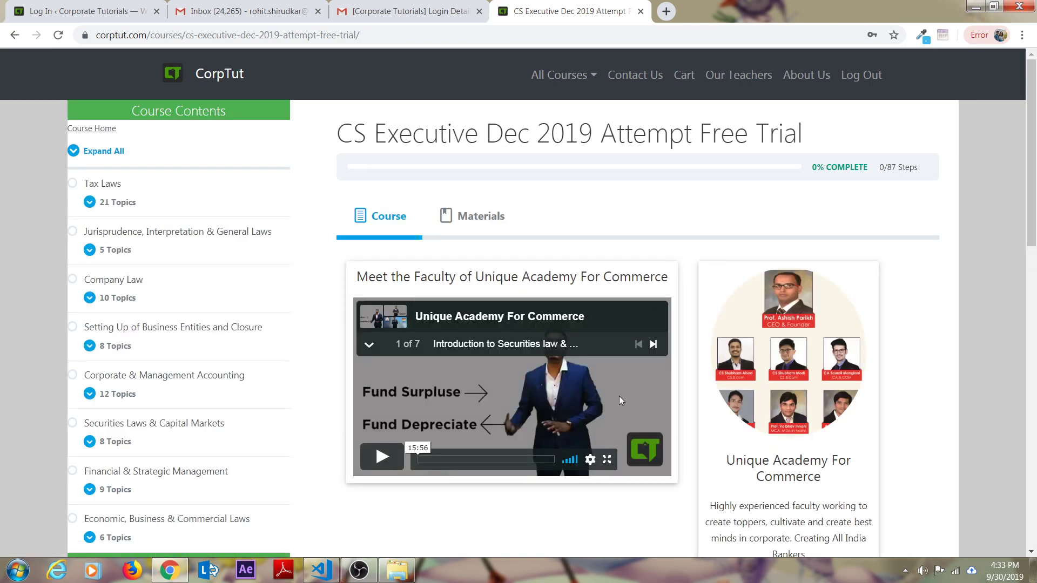
{"action": "scroll", "coordinate": [595, 330], "scroll_direction": "down", "scroll_amount": 3}
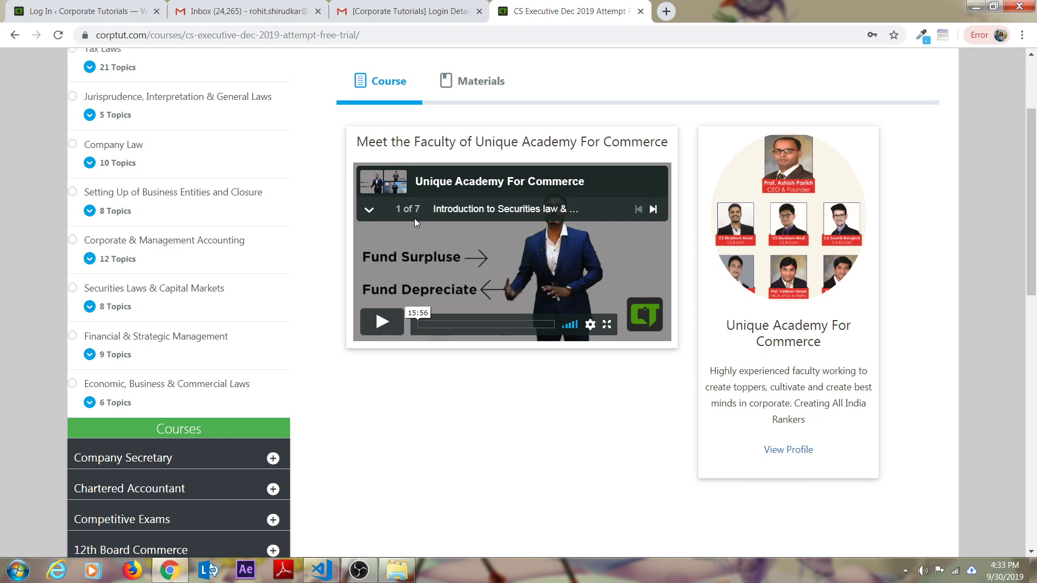
{"action": "scroll", "coordinate": [238, 382], "scroll_direction": "up", "scroll_amount": 3}
{"action": "scroll", "coordinate": [238, 375], "scroll_direction": "down", "scroll_amount": 1}
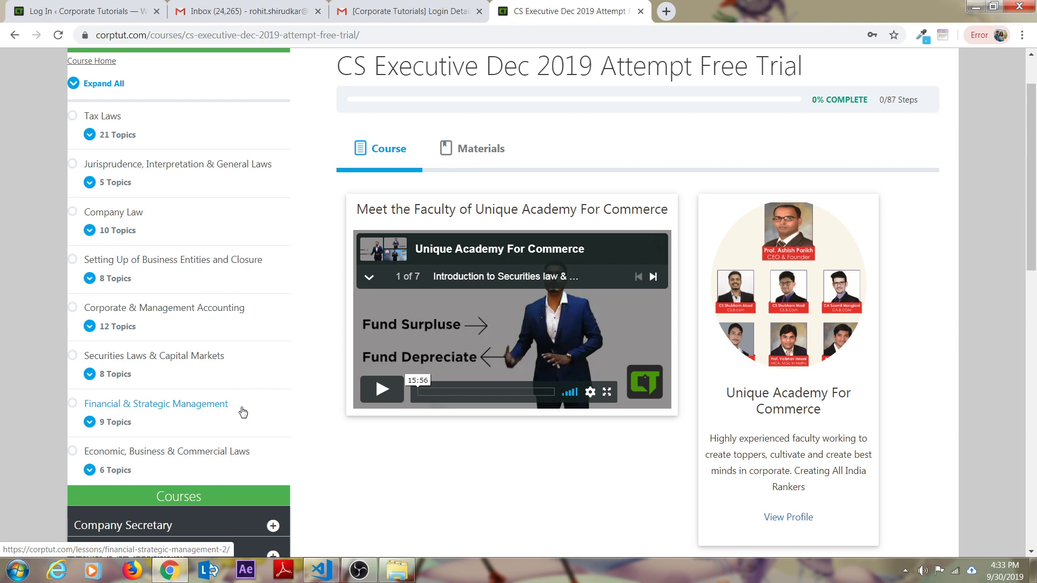
{"action": "scroll", "coordinate": [243, 412], "scroll_direction": "up", "scroll_amount": 1}
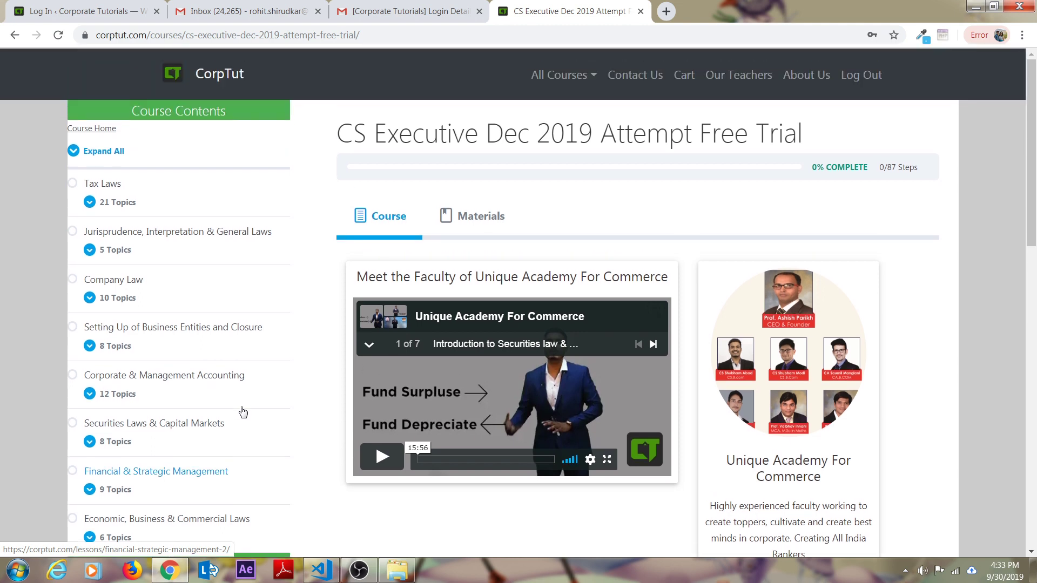
{"action": "left_click", "coordinate": [91, 204]}
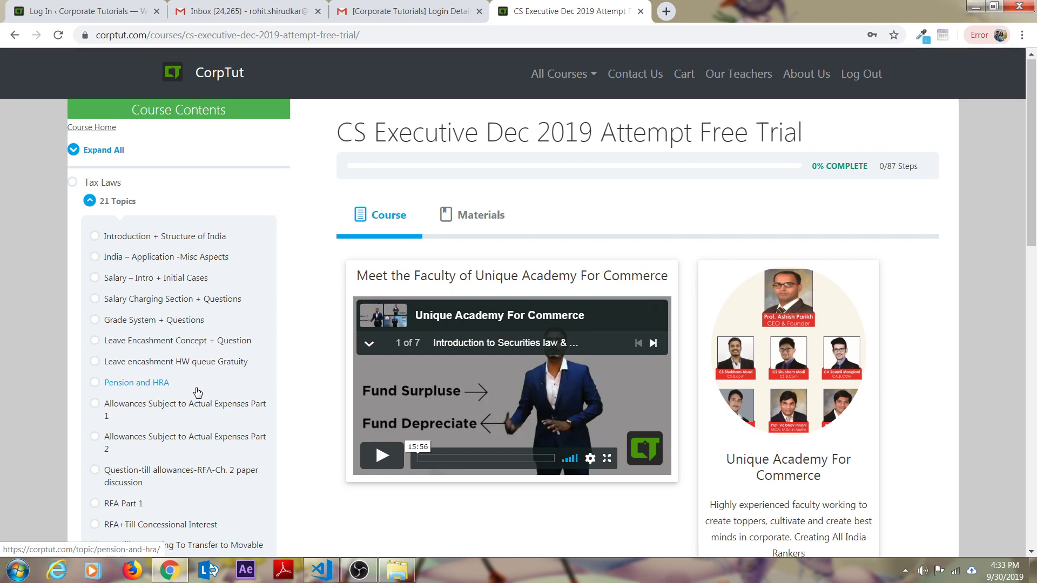
{"action": "scroll", "coordinate": [198, 392], "scroll_direction": "down", "scroll_amount": 3}
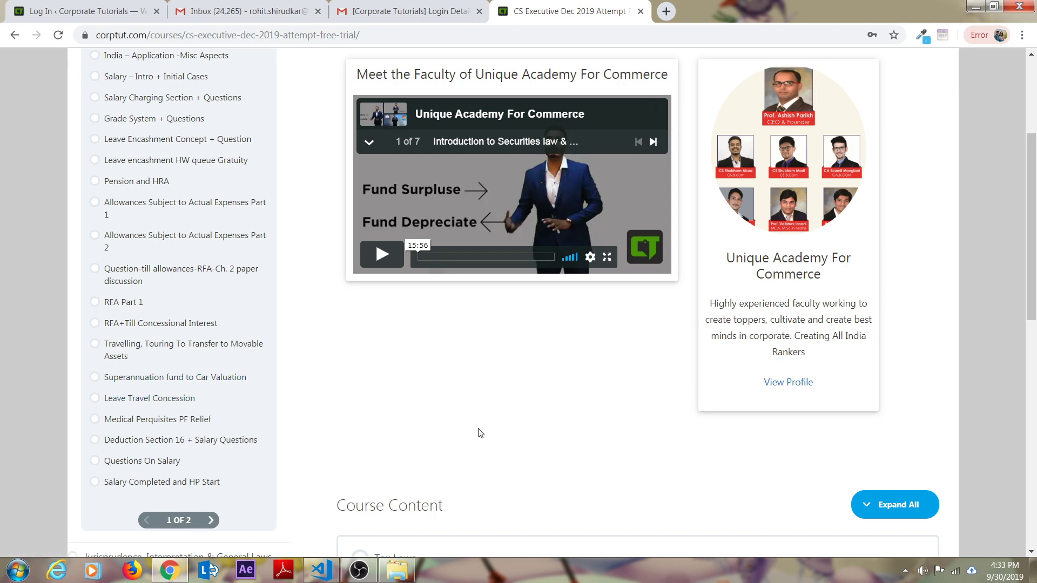
{"action": "scroll", "coordinate": [478, 432], "scroll_direction": "up", "scroll_amount": 1}
{"action": "scroll", "coordinate": [479, 432], "scroll_direction": "up", "scroll_amount": 1}
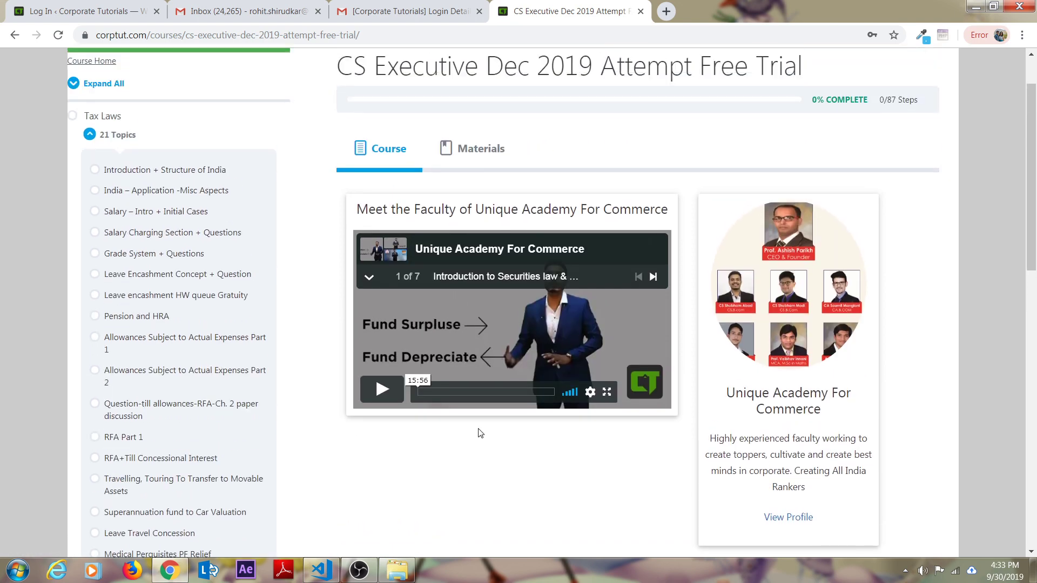
- Open the India – Application -Misc Aspects lecture and briefly play its video
{"action": "left_click", "coordinate": [168, 195]}
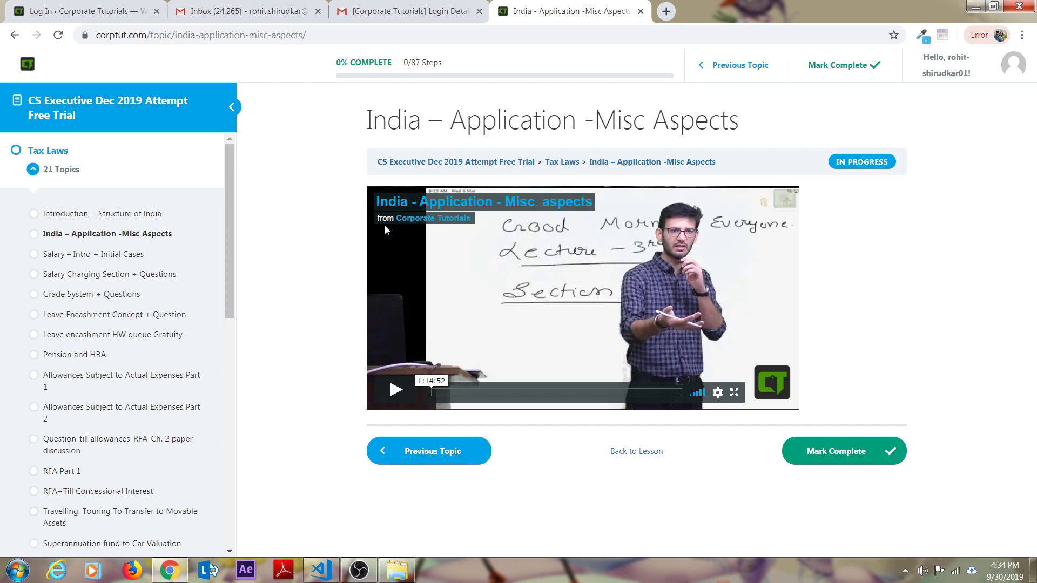
{"action": "left_click", "coordinate": [394, 391]}
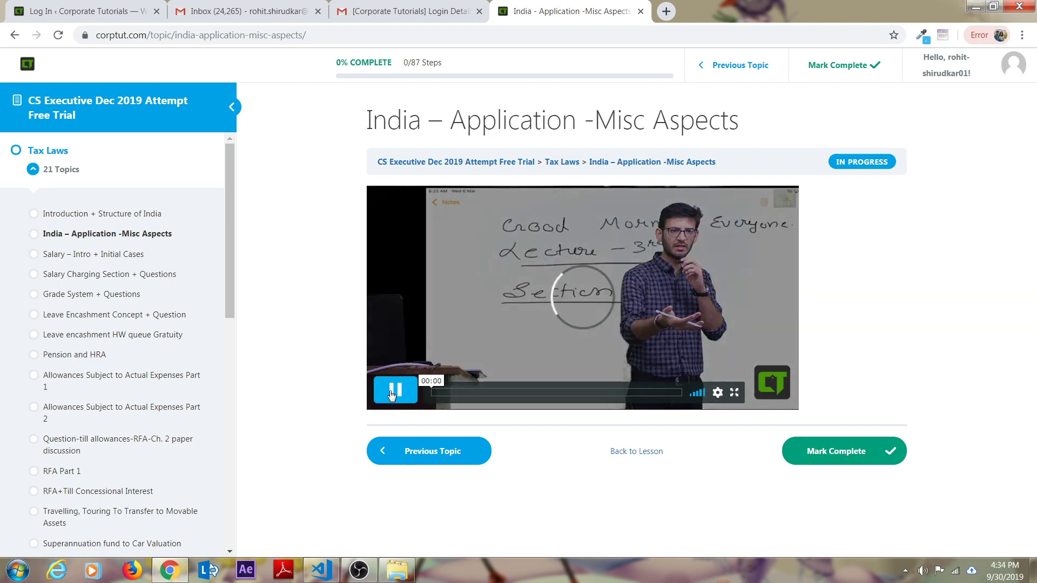
{"action": "left_click", "coordinate": [393, 391]}
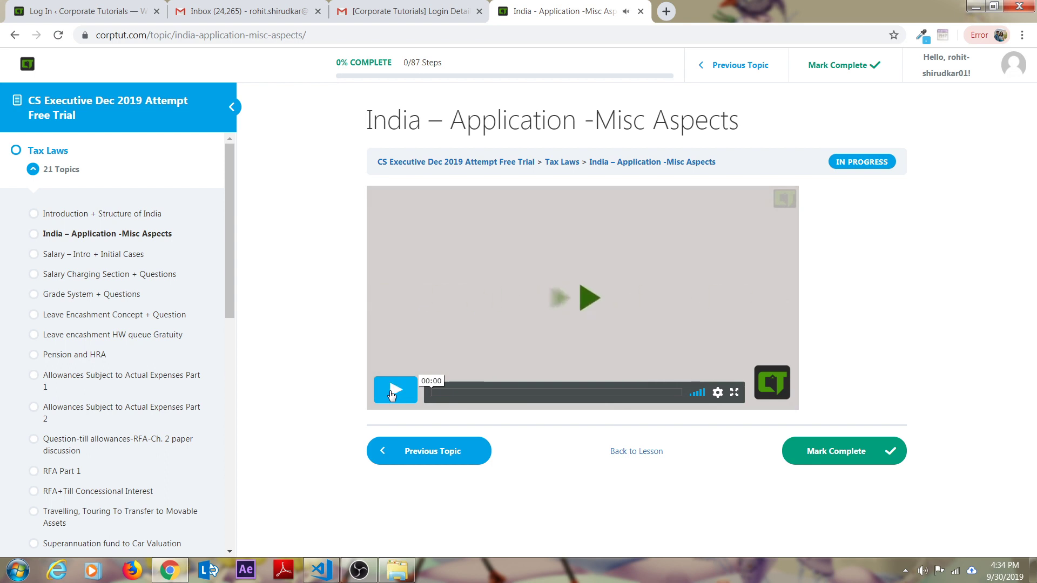
- Check the video's Quality and Speed options, then reload the lecture
{"action": "left_click", "coordinate": [717, 393]}
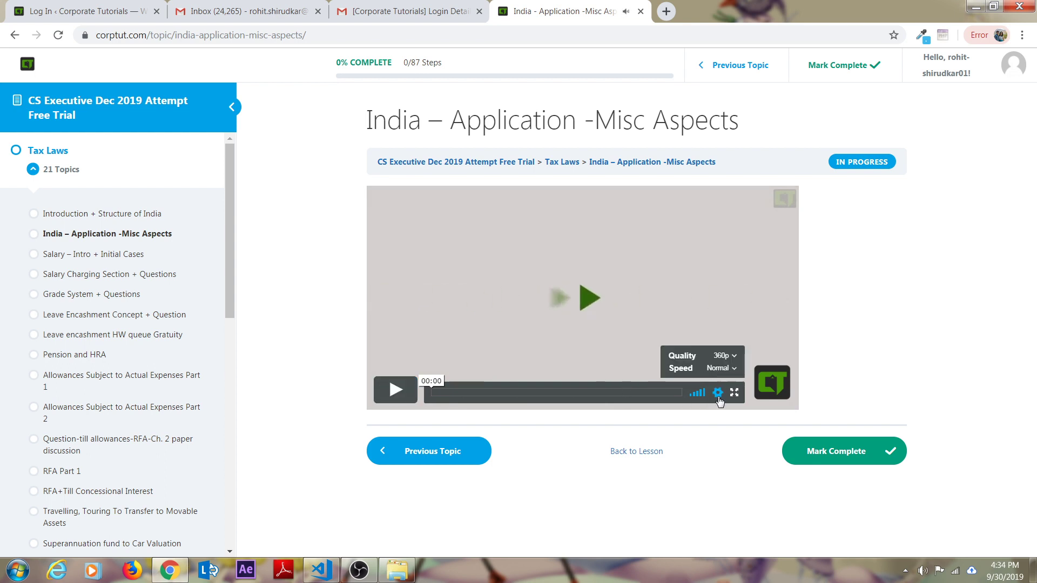
{"action": "left_click", "coordinate": [730, 357]}
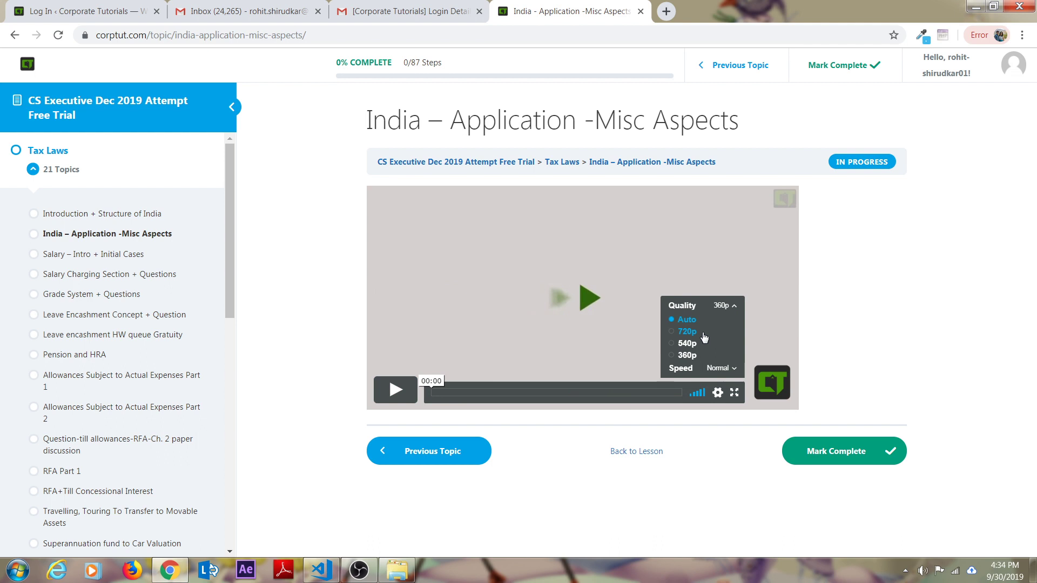
{"action": "left_click", "coordinate": [684, 369]}
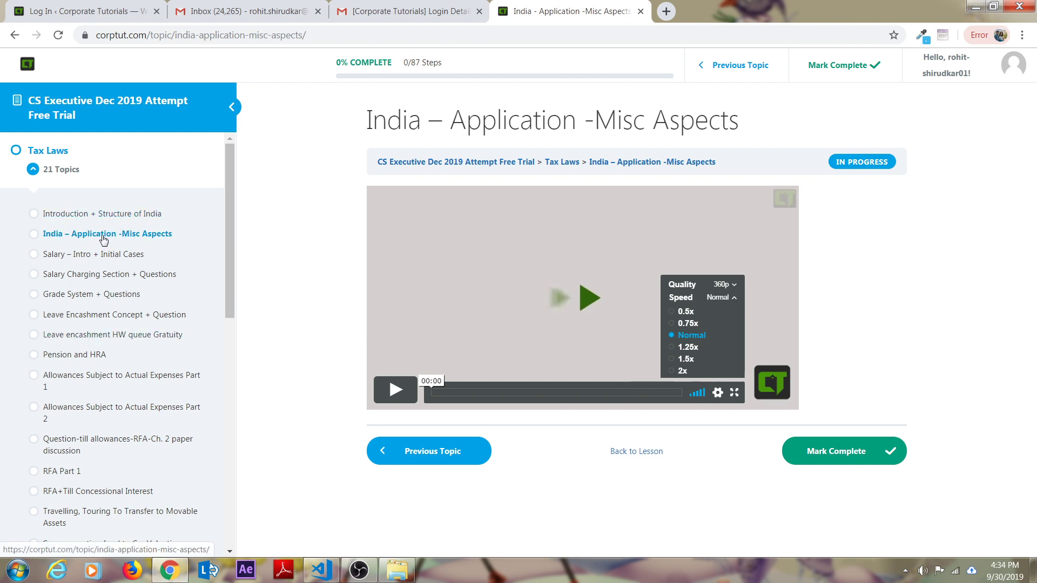
{"action": "left_click", "coordinate": [122, 234]}
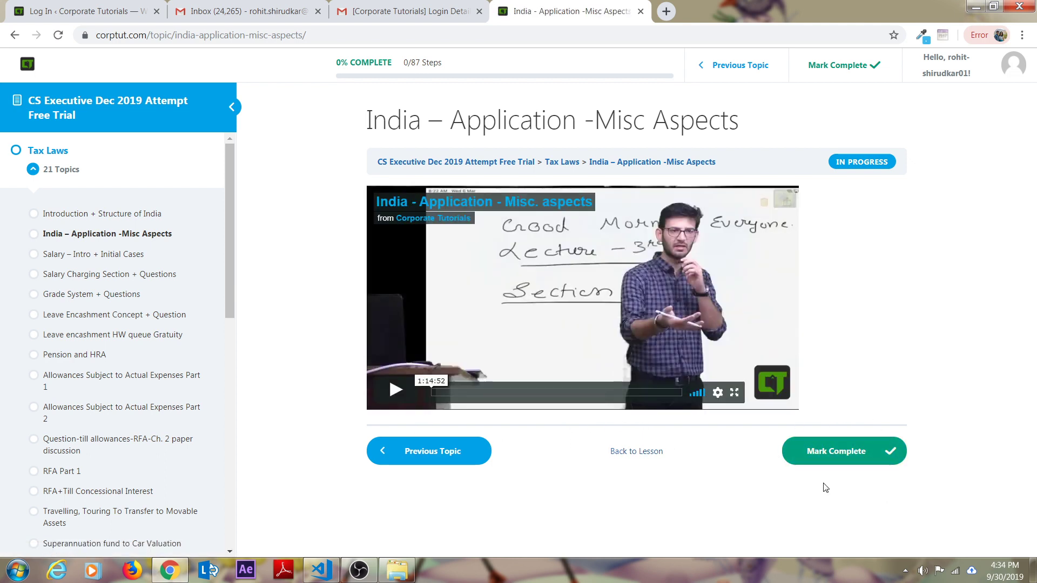
- Mark India – Application and Salary – Intro + Initial Cases lectures complete (2/87 steps)
{"action": "left_click", "coordinate": [858, 464]}
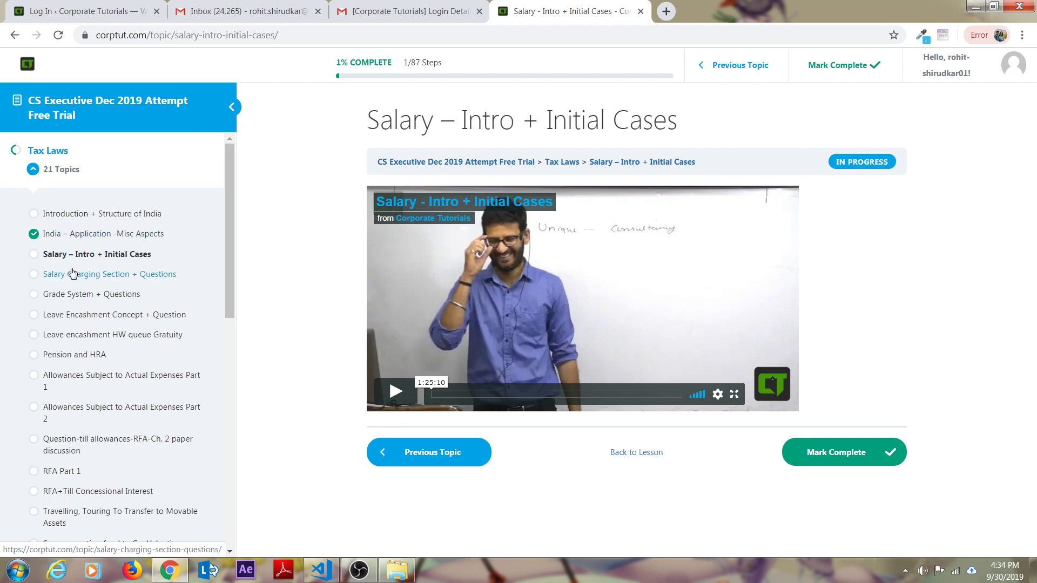
{"action": "left_click", "coordinate": [99, 254]}
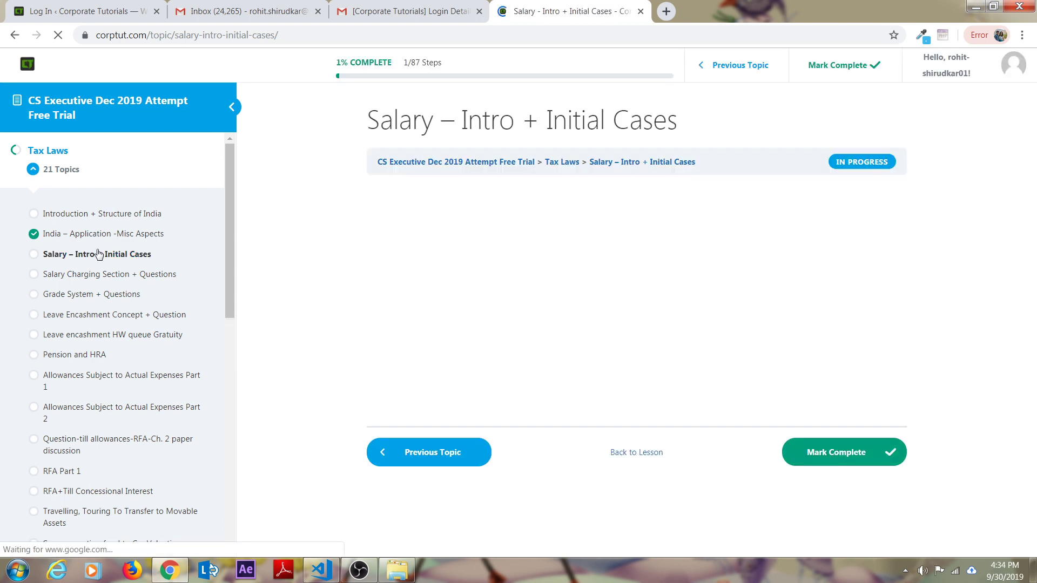
{"action": "left_click", "coordinate": [821, 455]}
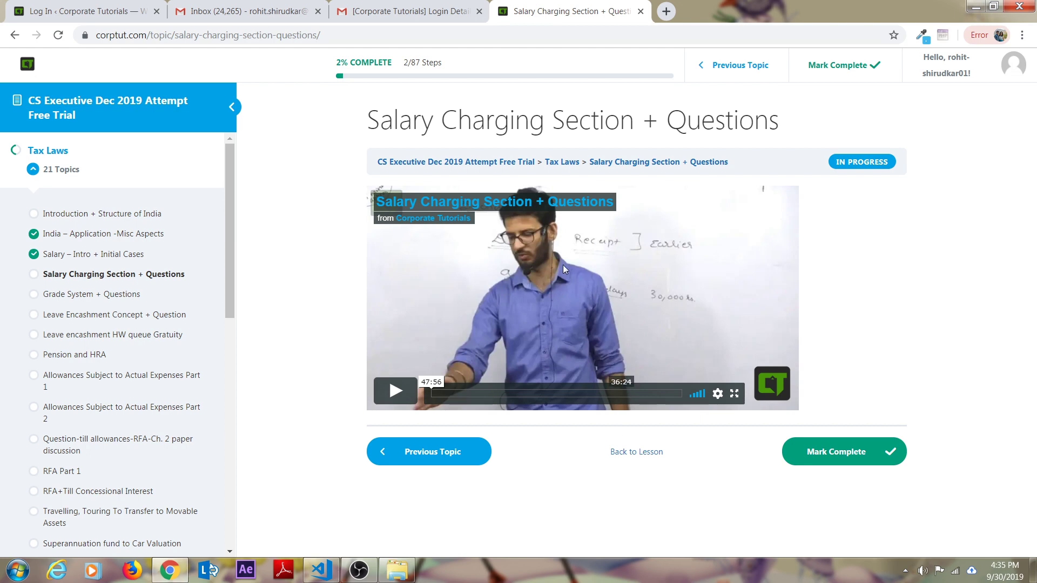
- Collapse the Tax Laws (21 topics) list to show every subject through Economic, Business & Commercial Laws
{"action": "left_click", "coordinate": [33, 169]}
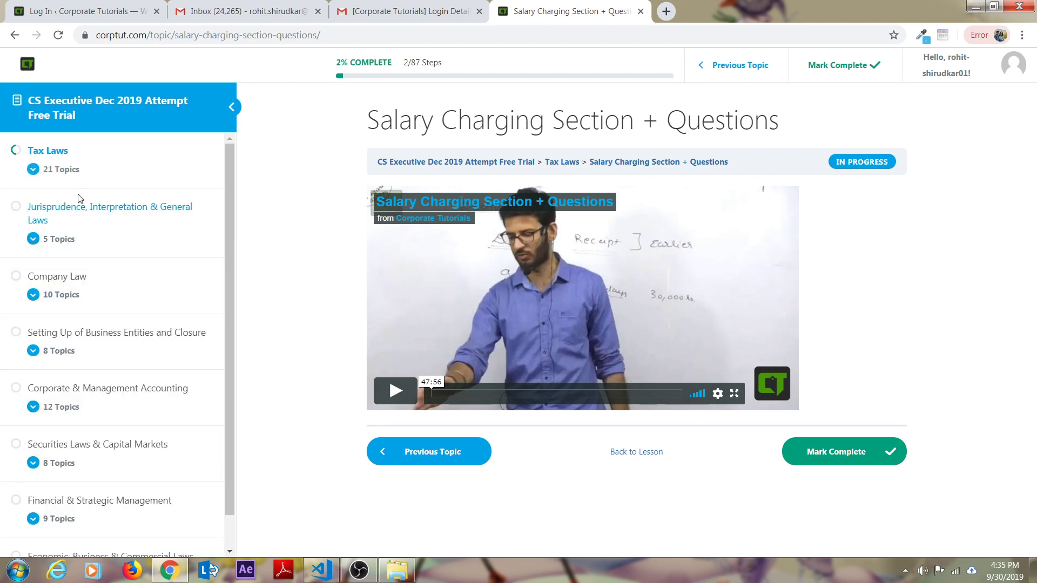
{"action": "scroll", "coordinate": [142, 386], "scroll_direction": "down", "scroll_amount": 1}
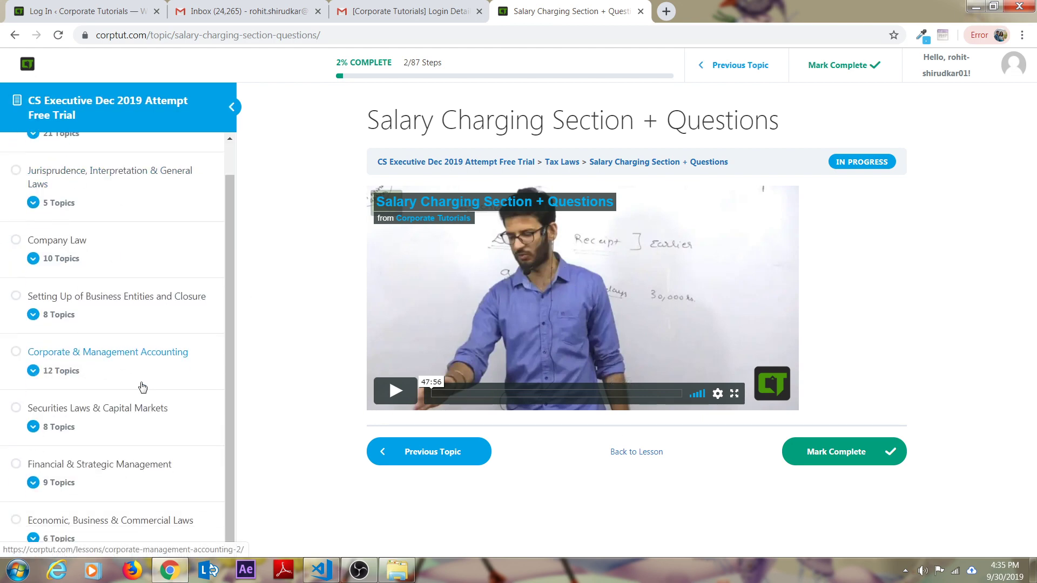
{"action": "scroll", "coordinate": [143, 386], "scroll_direction": "up", "scroll_amount": 1}
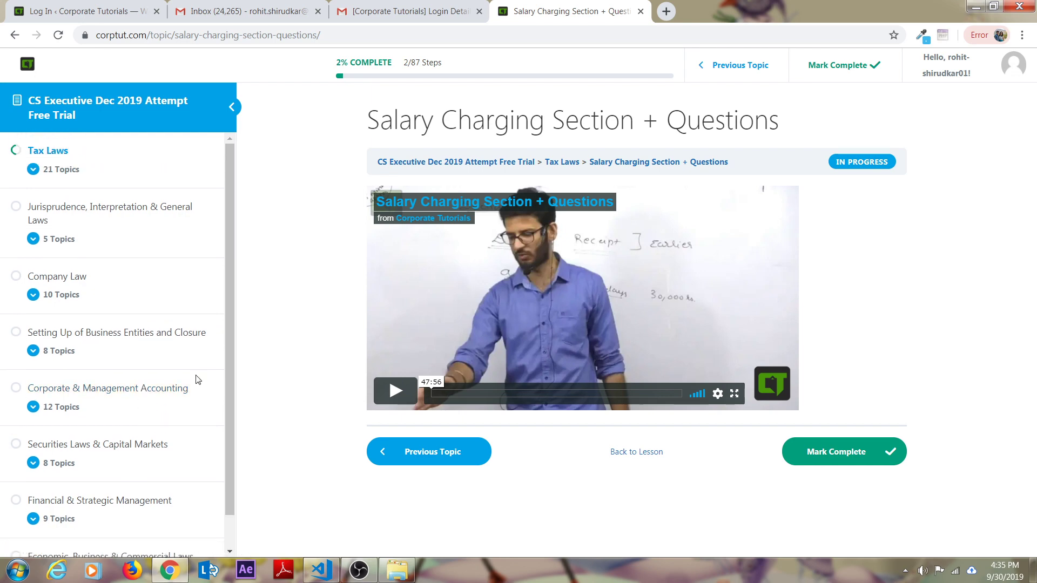